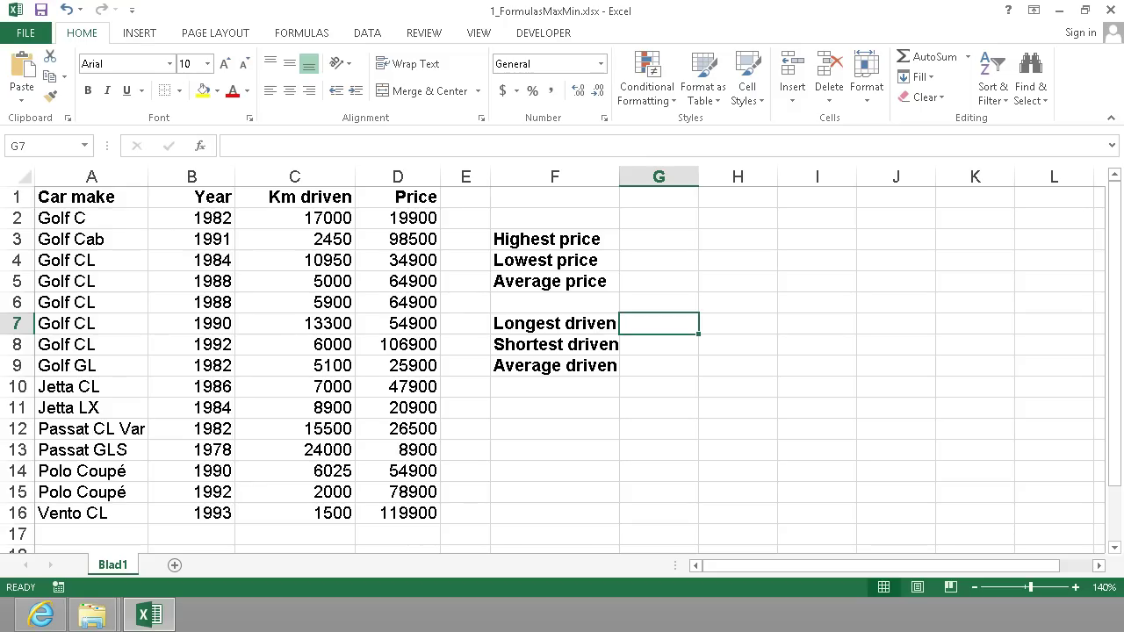
Enter =MAX(C2:C16) in G7 so Longest driven shows 24000.
type("=")
left_click(655, 326)
type("=max(")
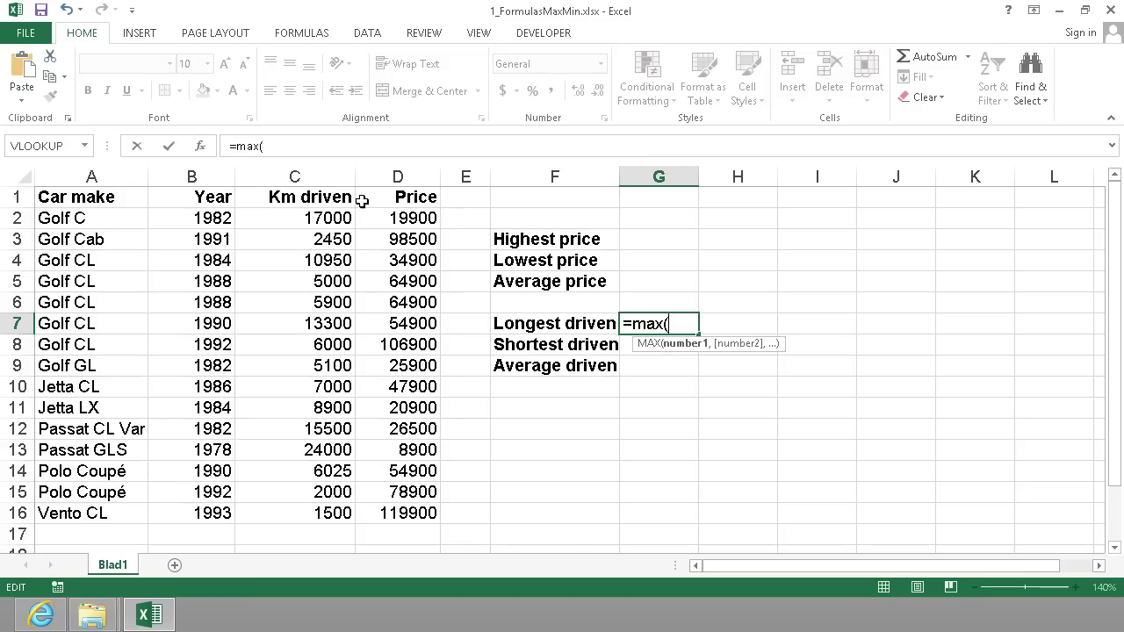
left_click_drag(347, 218, 329, 518)
type(")")
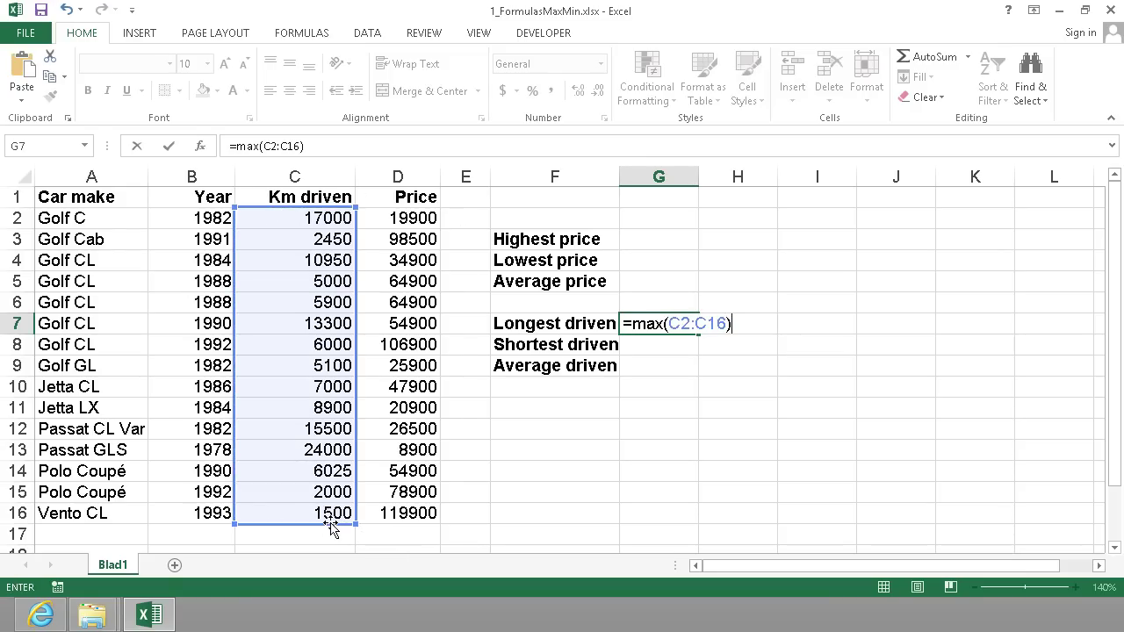
key("Return")
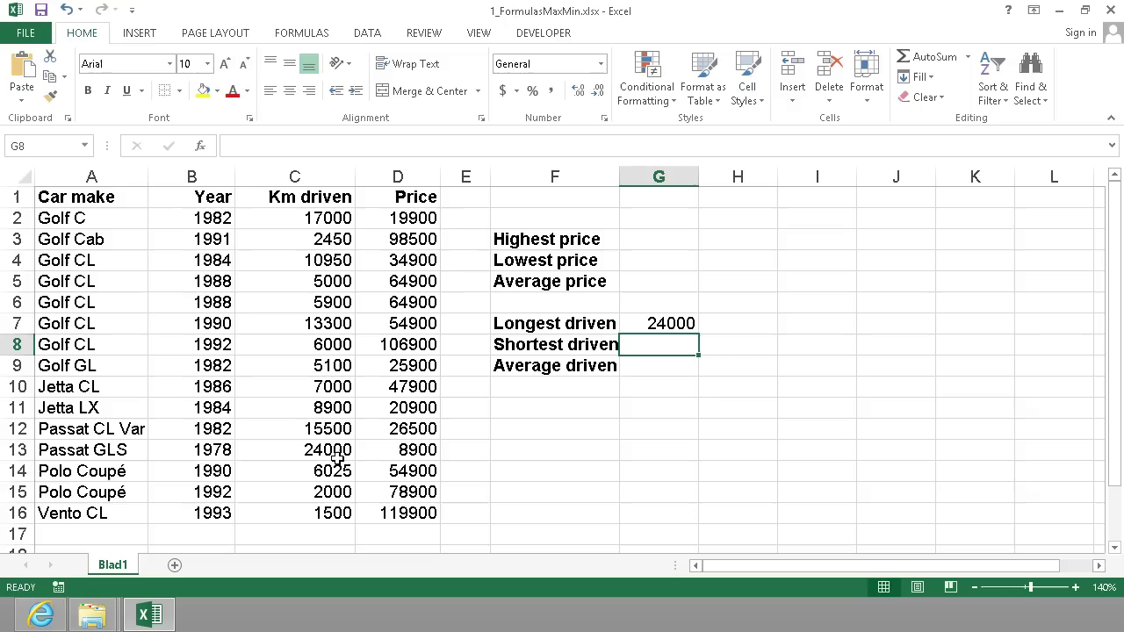
Append km to the 24000 value in C13, making it text.
left_click(672, 329)
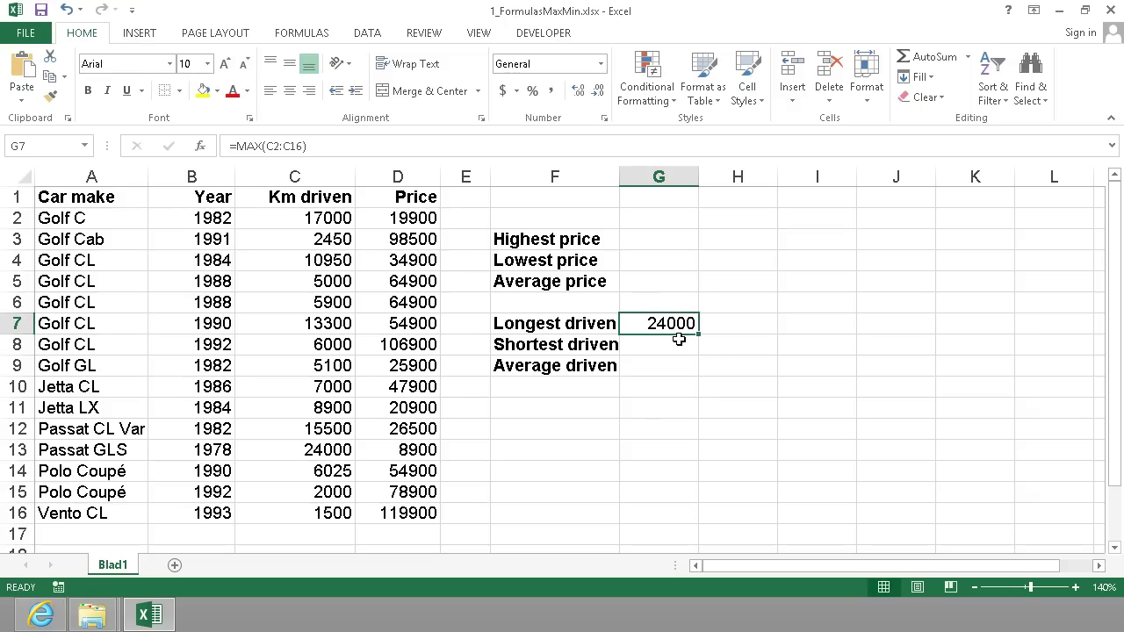
double_click(347, 450)
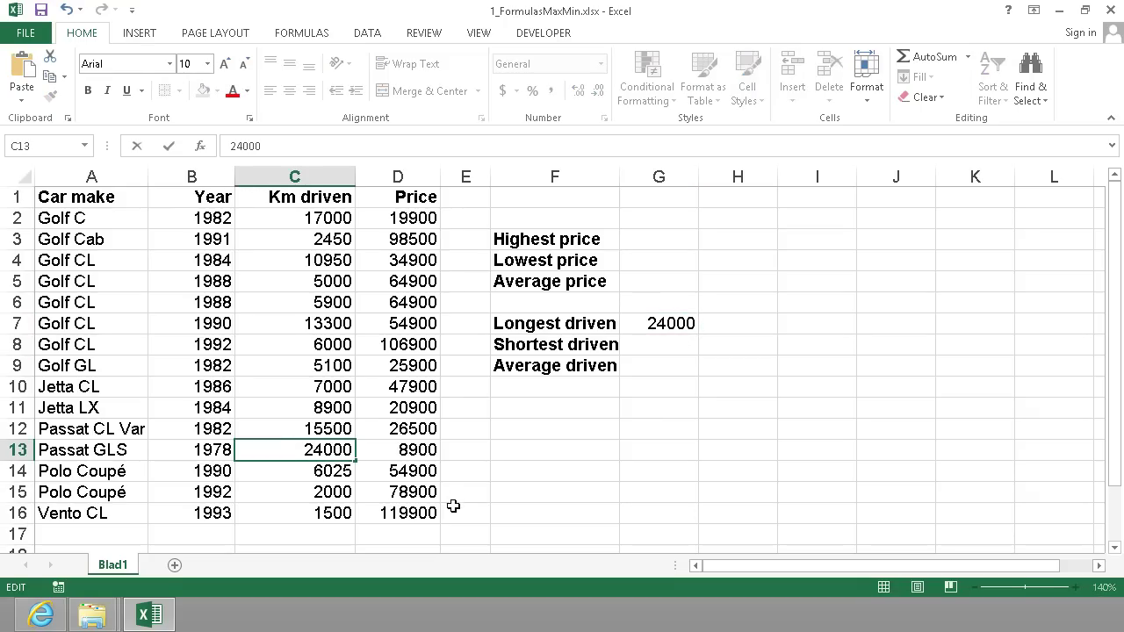
type("km")
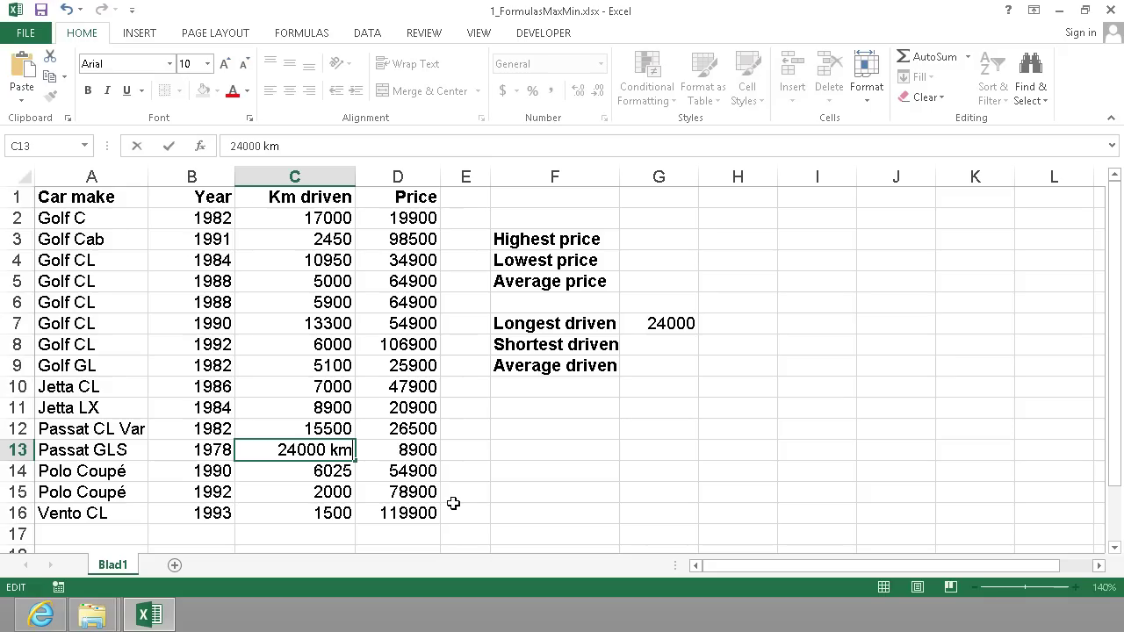
key("Return")
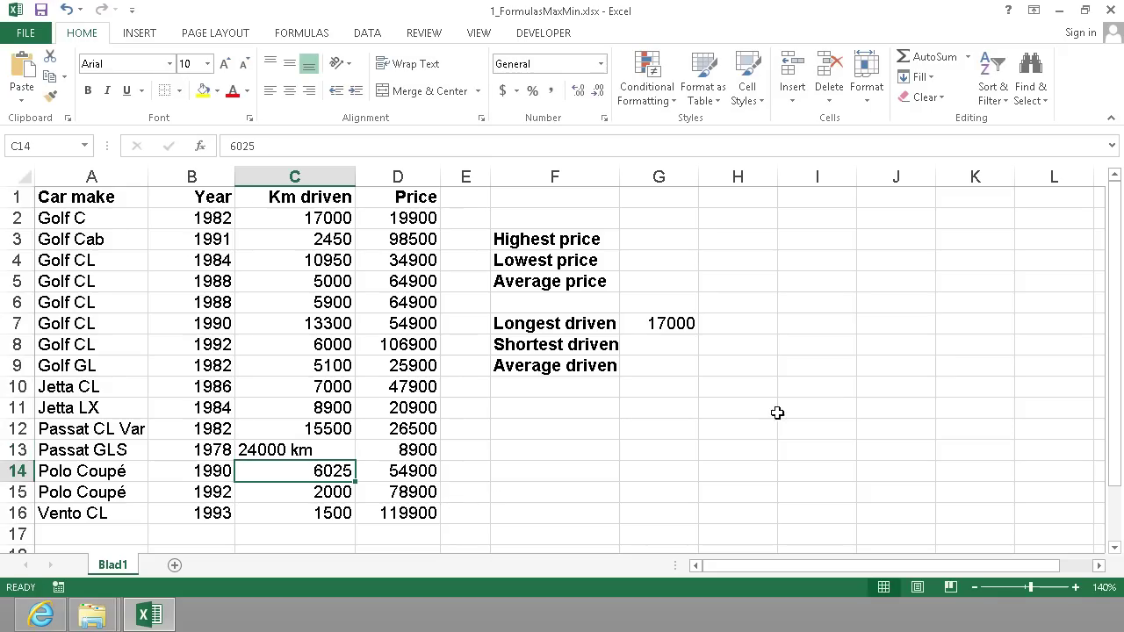
Append km to the 17000 value in C2, dropping G7's maximum to 15500.
left_click(672, 324)
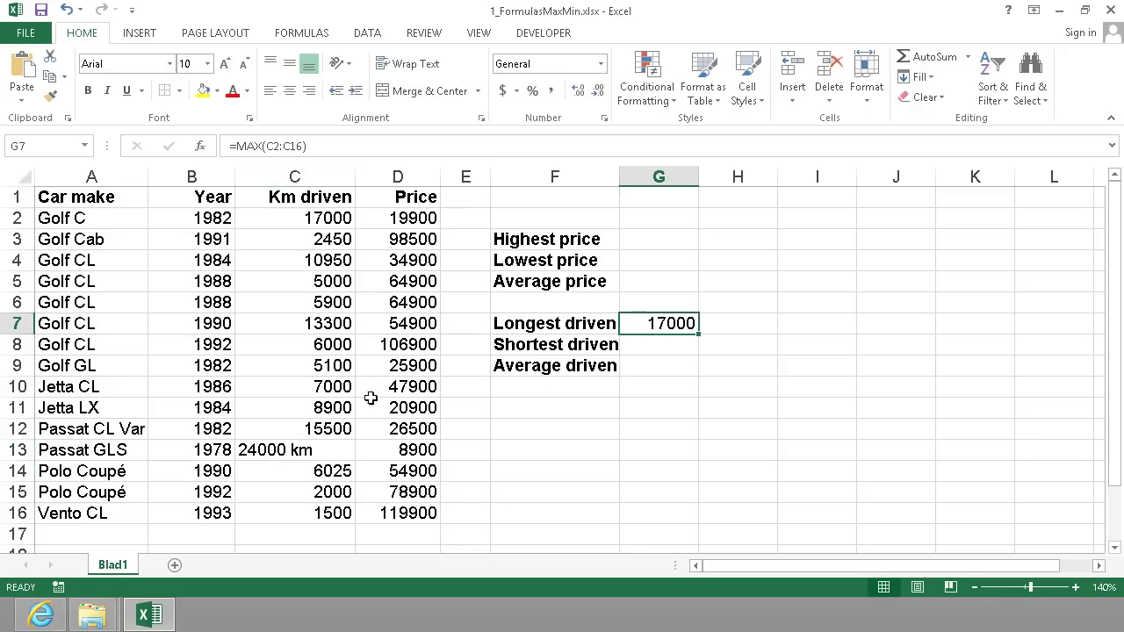
left_click(324, 218)
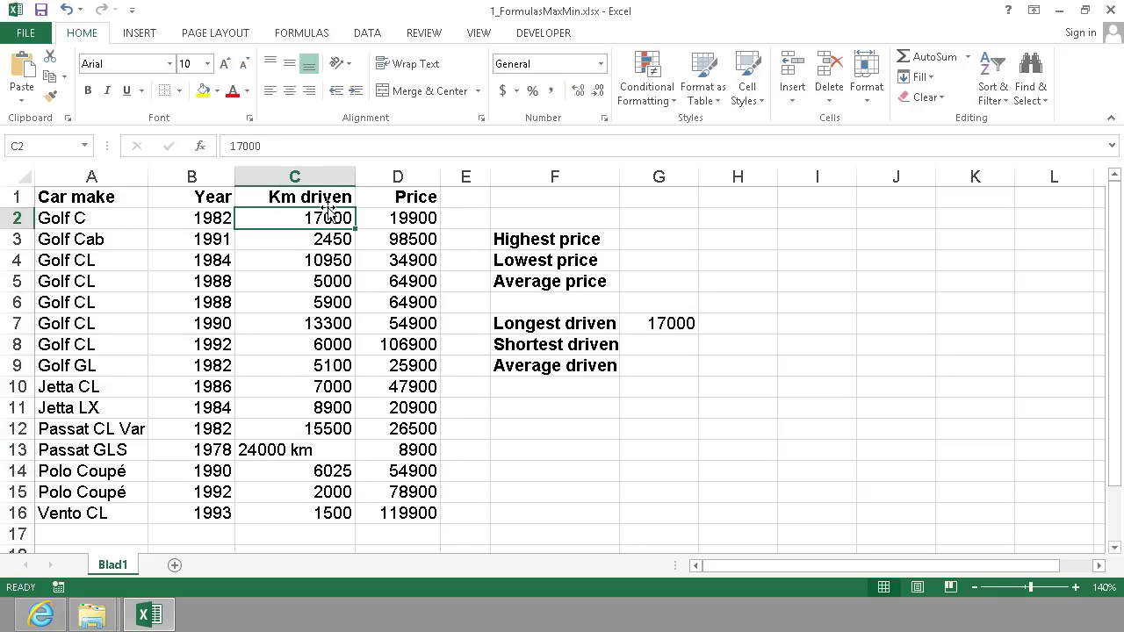
left_click(294, 144)
type("km")
key("Return")
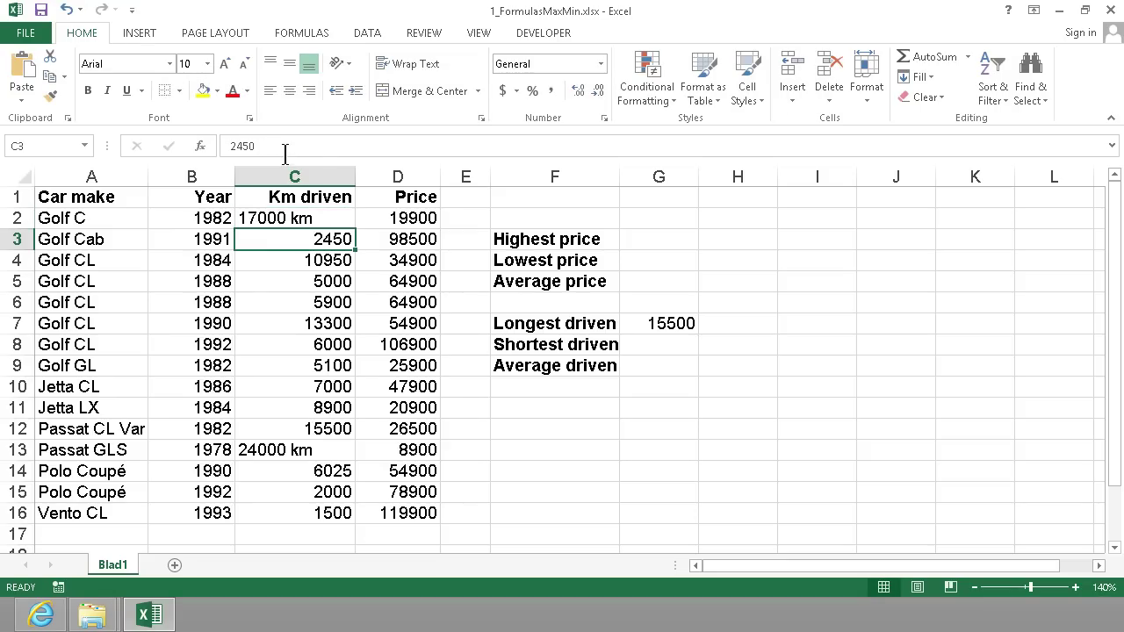
Compare the C2 and C13 text entries and begin editing the km in C2.
left_click(299, 218)
left_click(281, 448)
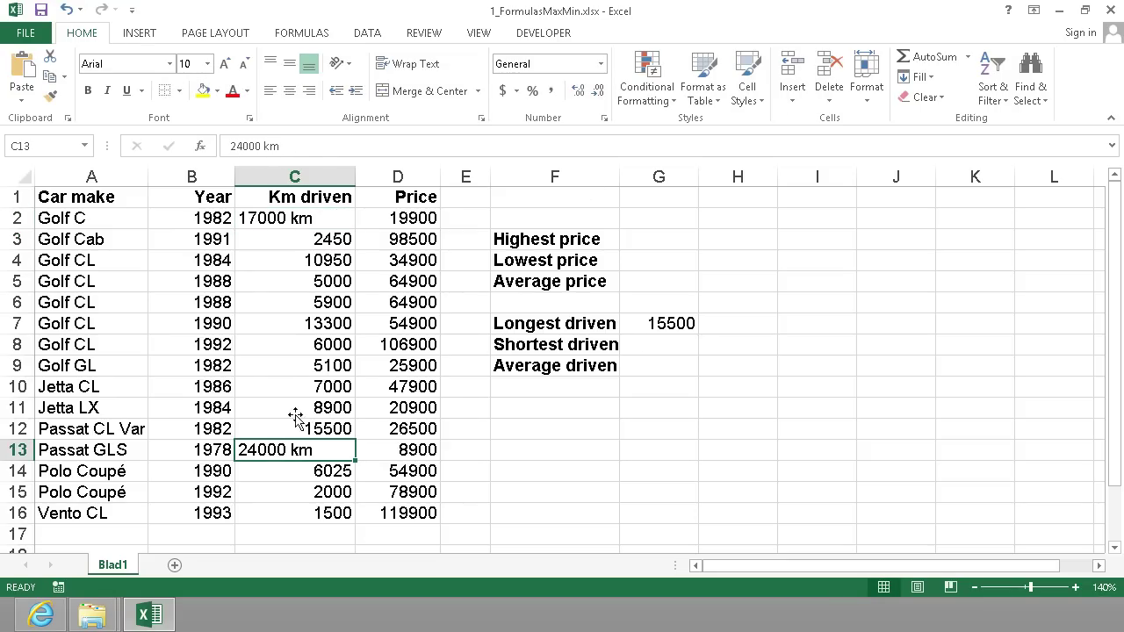
left_click(290, 219)
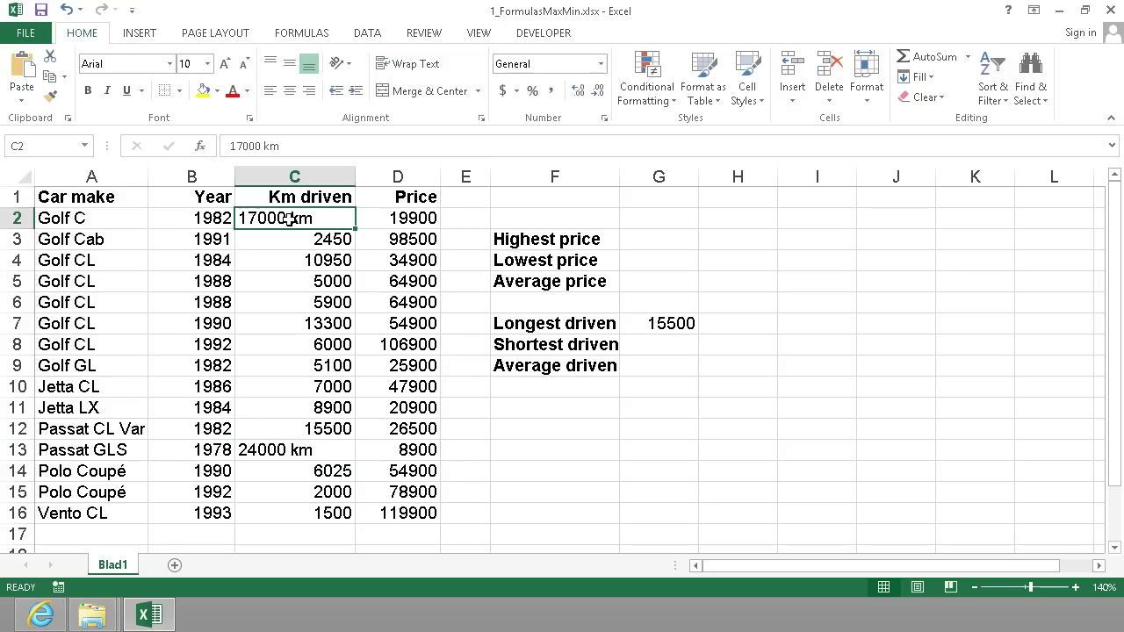
left_click(292, 449)
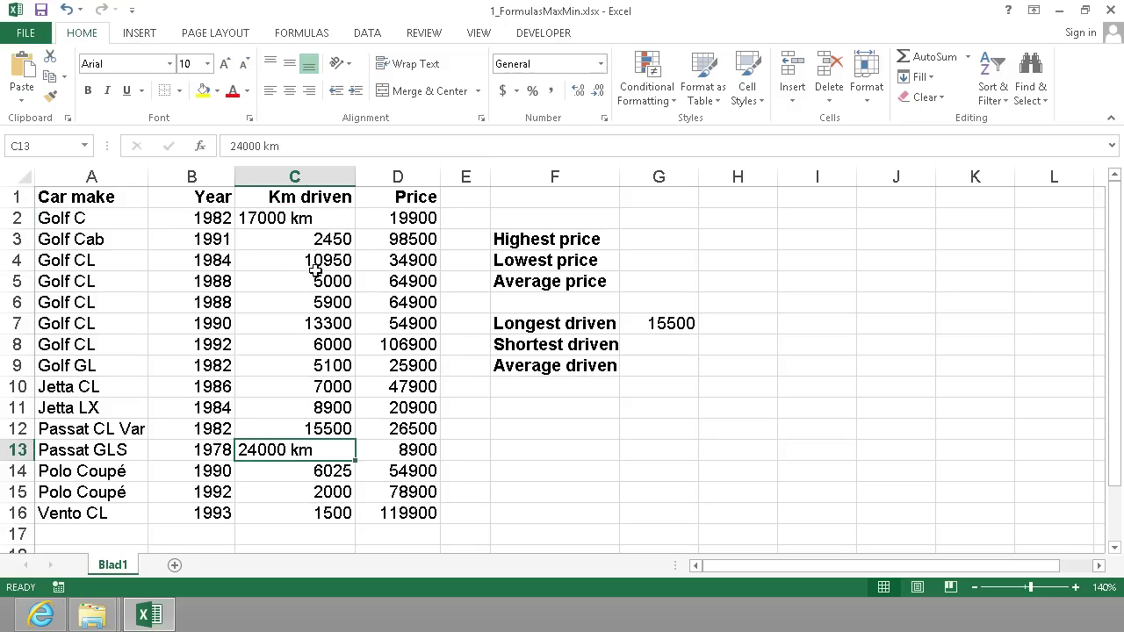
left_click(303, 220)
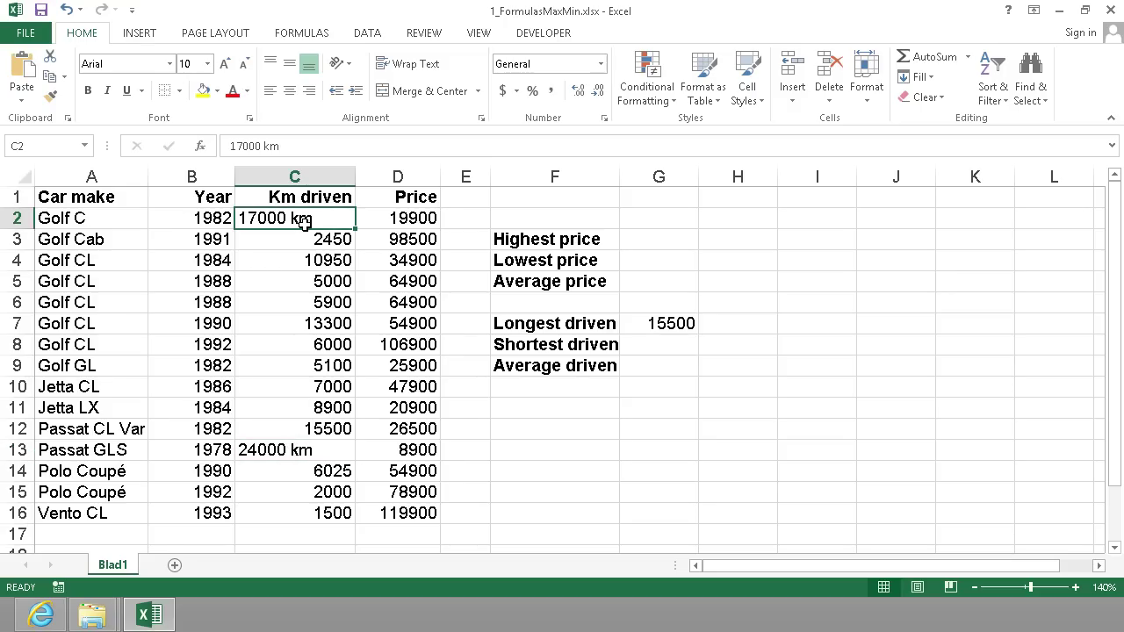
left_click(302, 449)
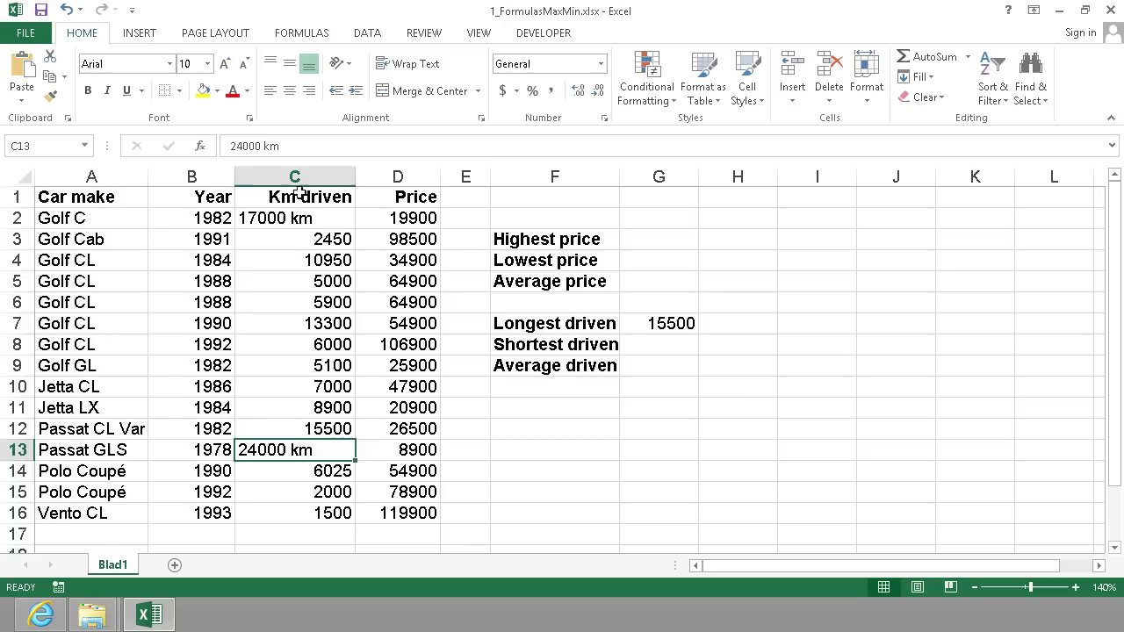
left_click(294, 221)
double_click(312, 220)
double_click(310, 219)
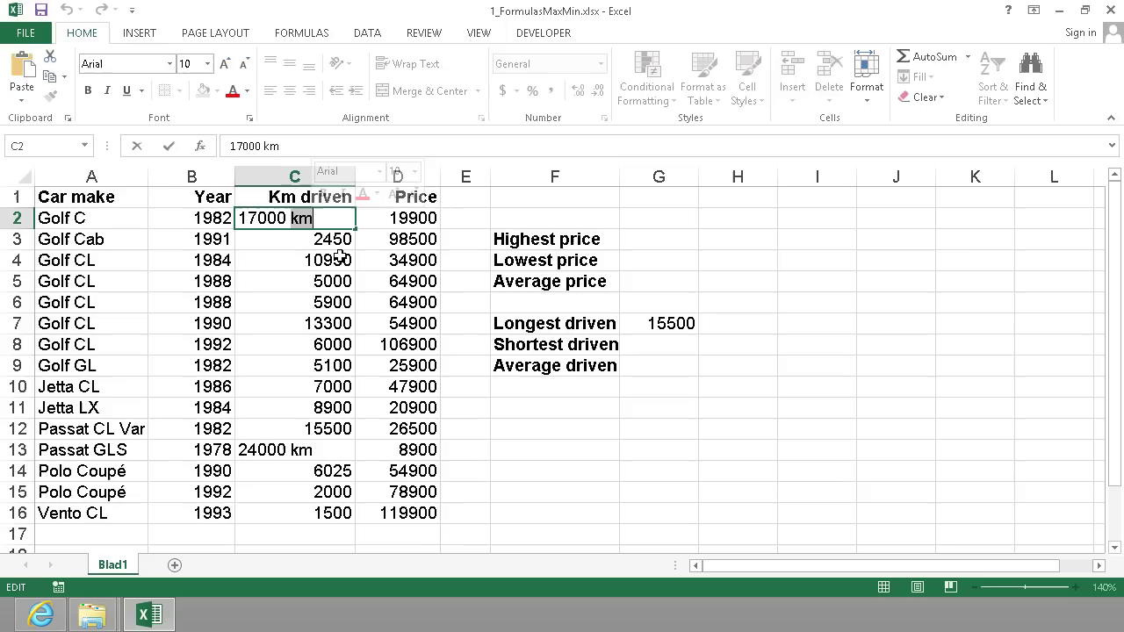
Remove the suffix from C2 so it holds the plain number 17000.
key("BackSpace")
type("$")
key("Return")
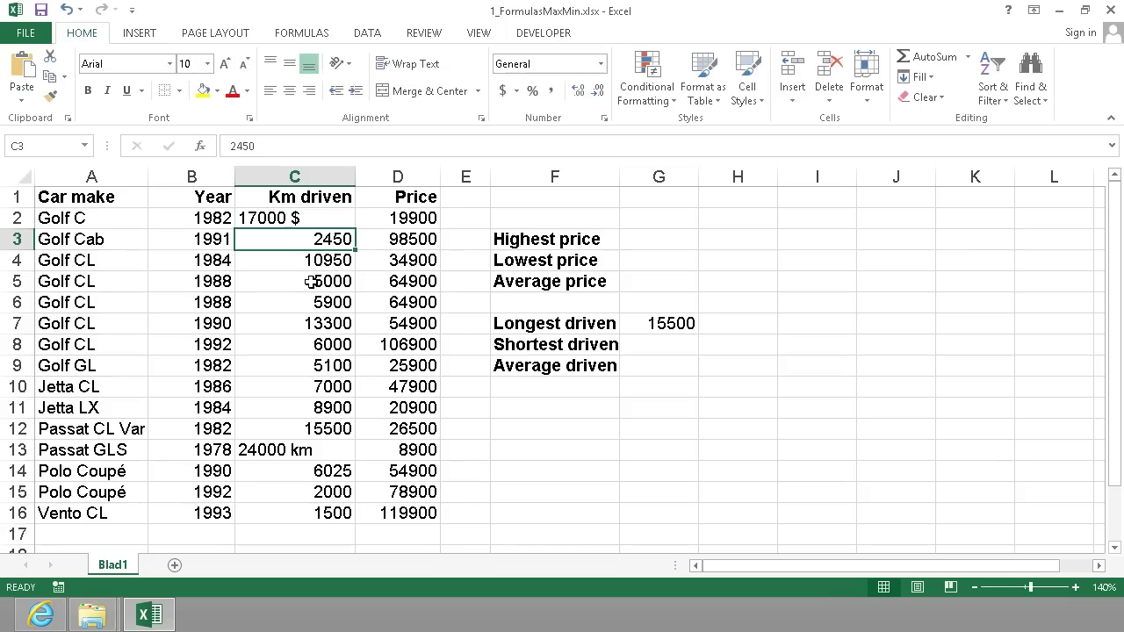
key("Down")
key("Up")
key("Up")
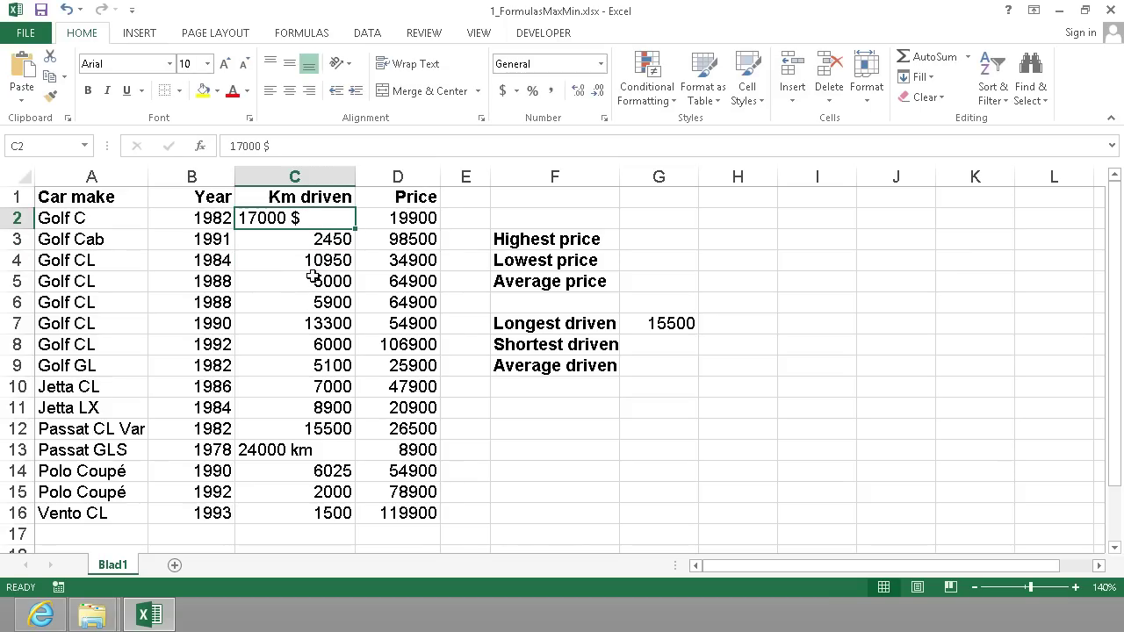
left_click(284, 145)
key("BackSpace")
key("BackSpace")
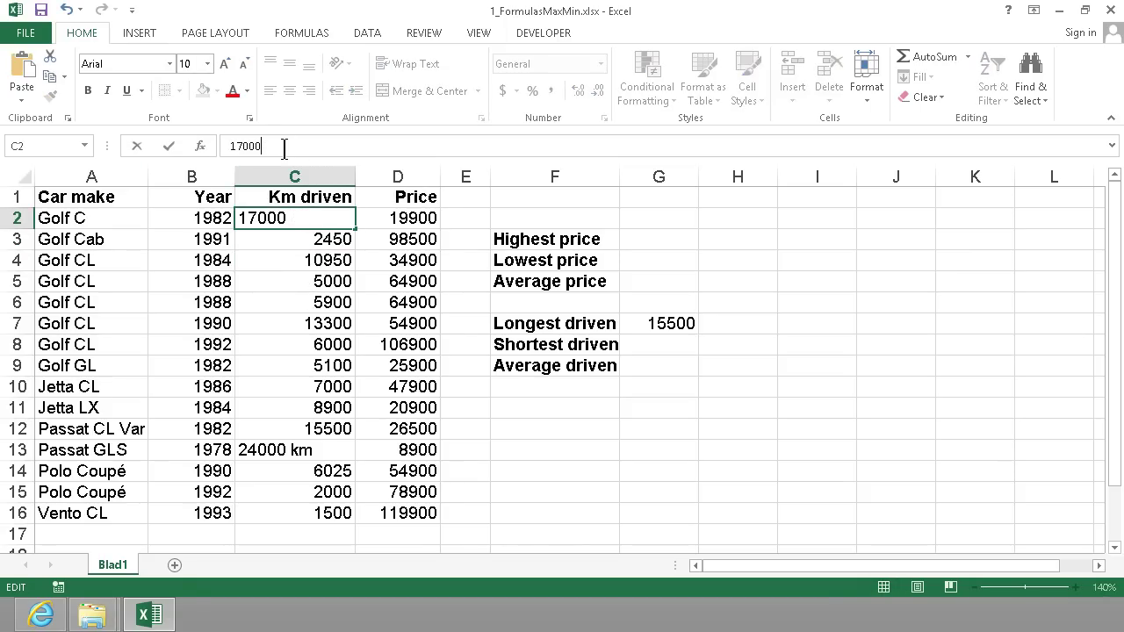
key("Return")
Remove km from C13 so it holds plain 24000 again.
double_click(321, 450)
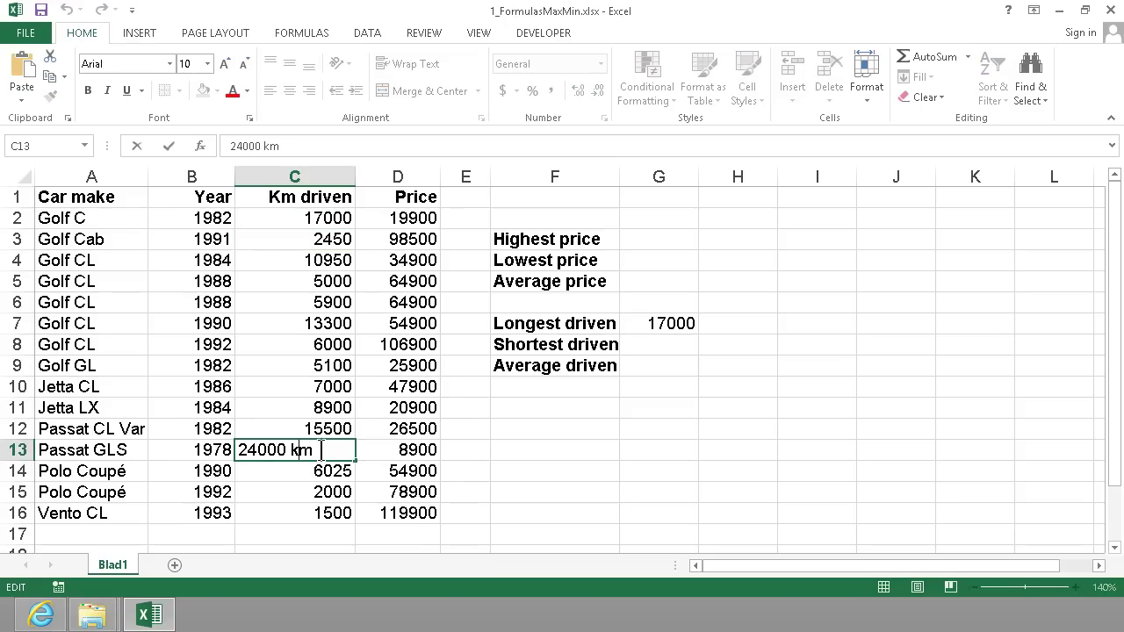
key("BackSpace")
key("BackSpace")
key("BackSpace")
key("Return")
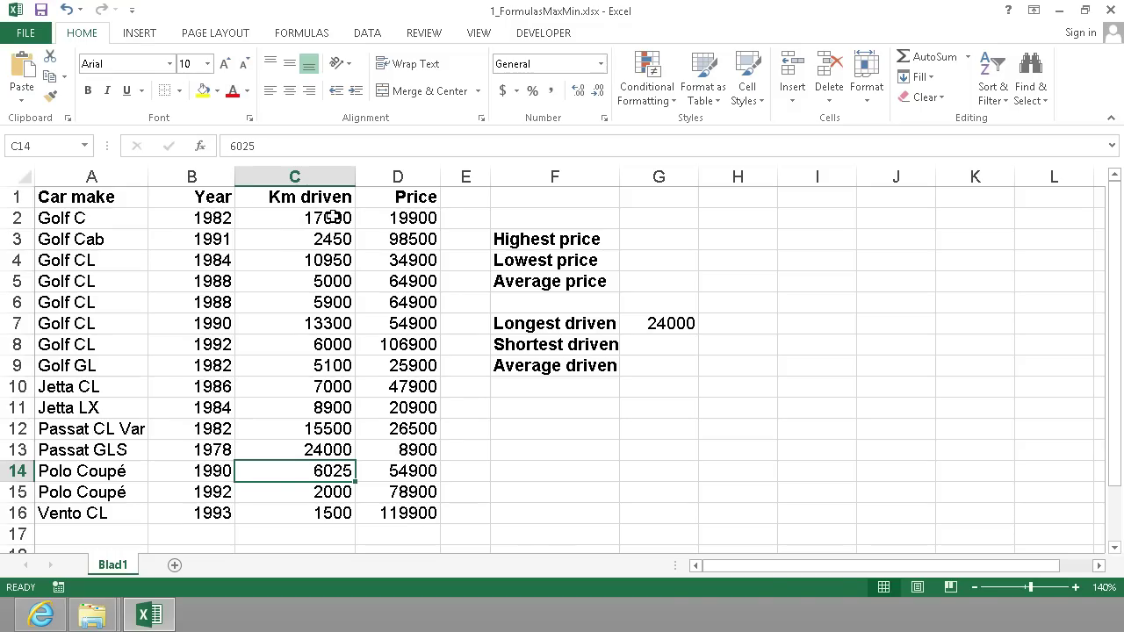
For C2:C16, replace General with the custom format code #,##0" km" in Format Cells.
left_click_drag(325, 219, 342, 518)
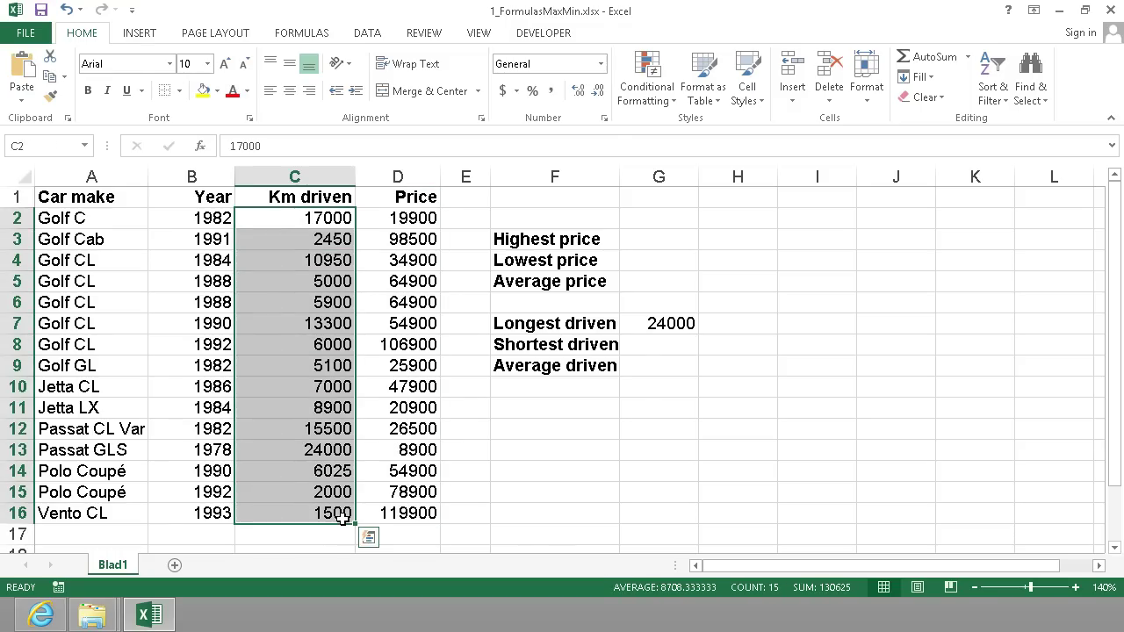
left_click(604, 119)
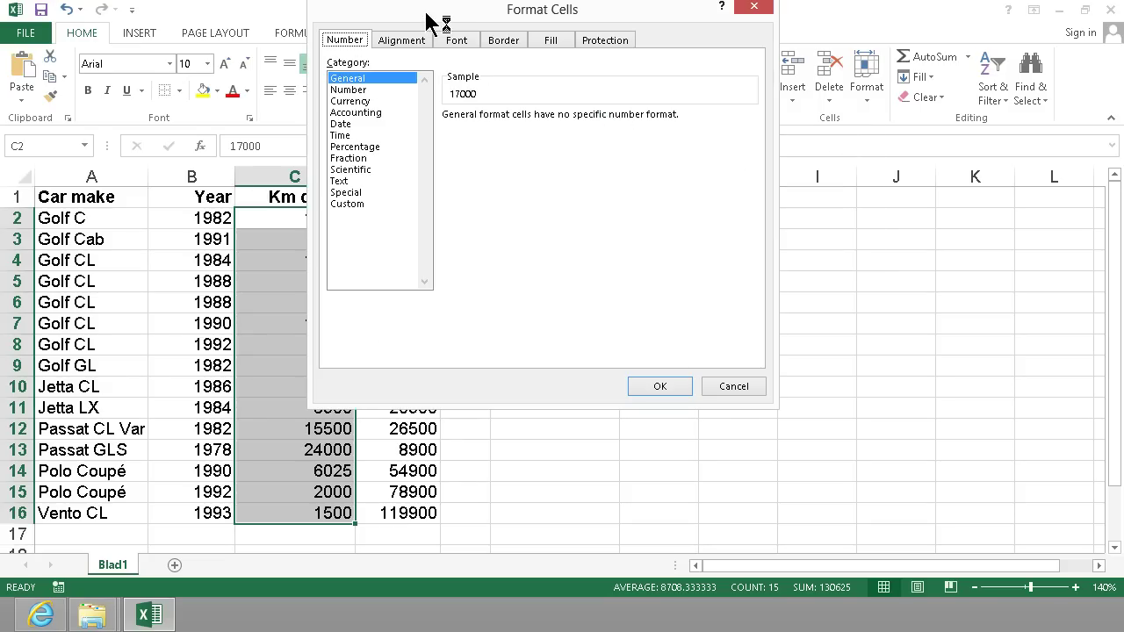
left_click_drag(428, 19, 651, 89)
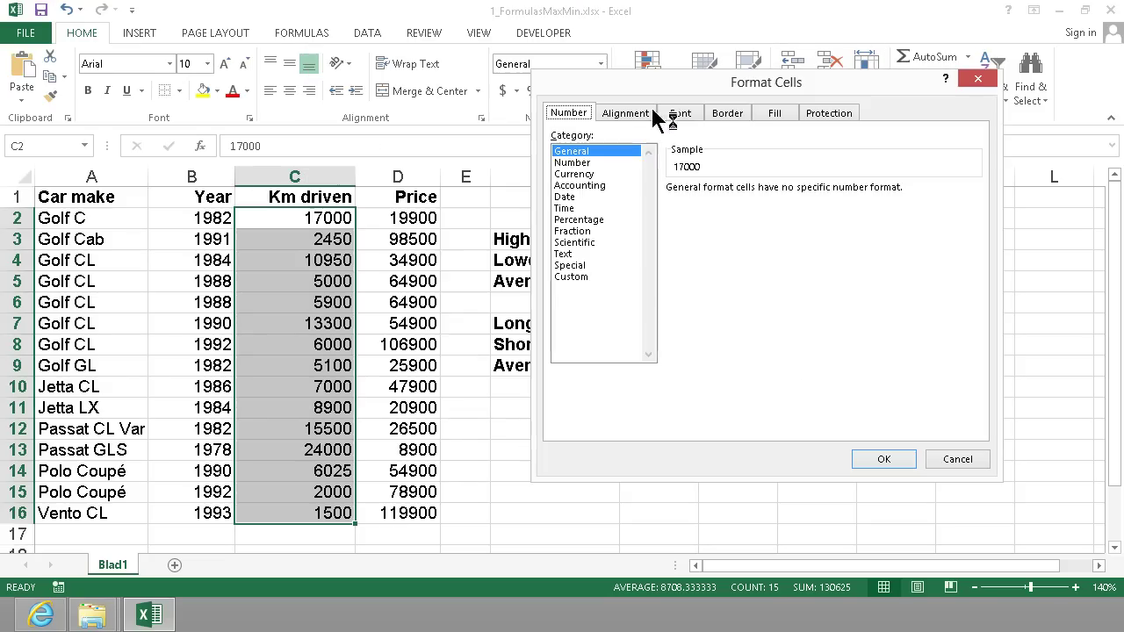
left_click(581, 277)
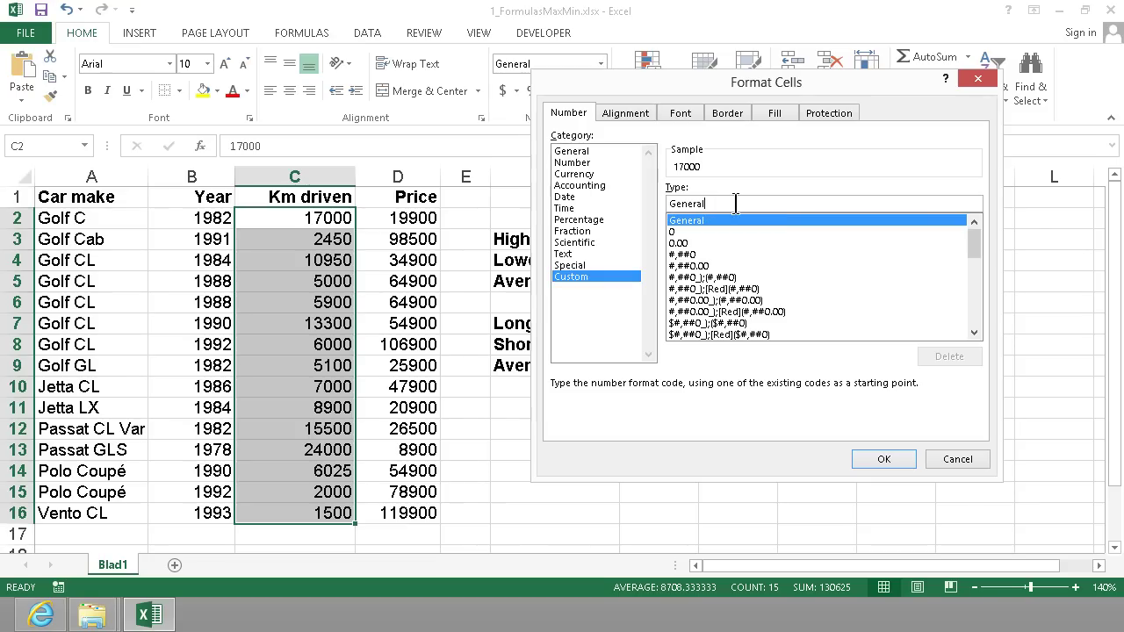
left_click_drag(735, 201, 651, 205)
type("#")
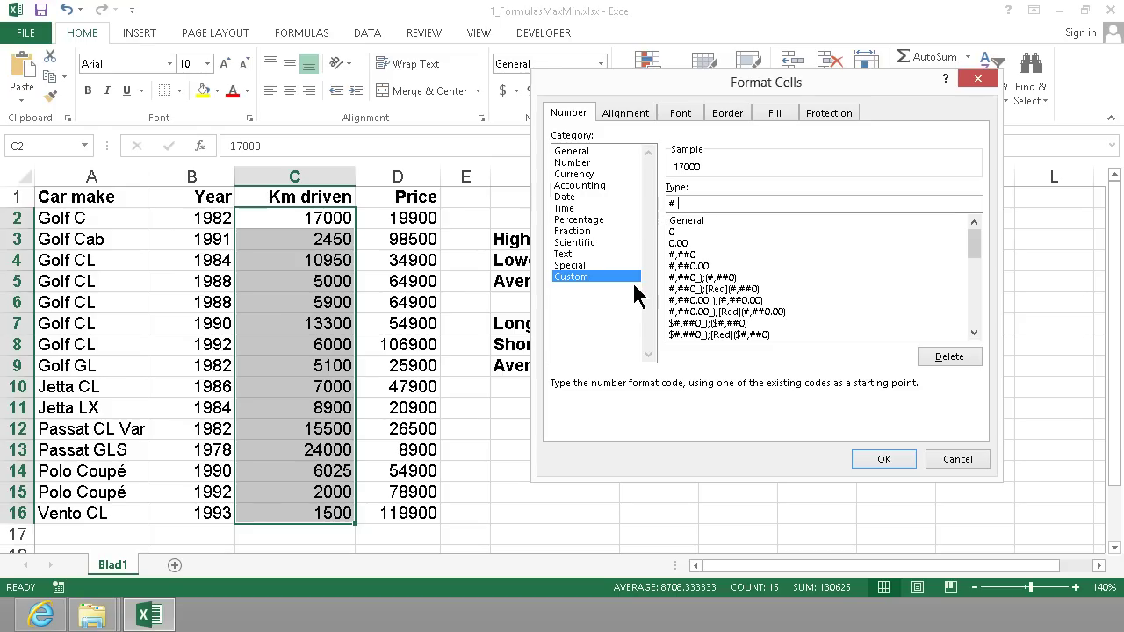
key("BackSpace")
type(",##0")
type("\" km\"")
Apply the km format and remove both decimal places from the Km driven values.
left_click(878, 459)
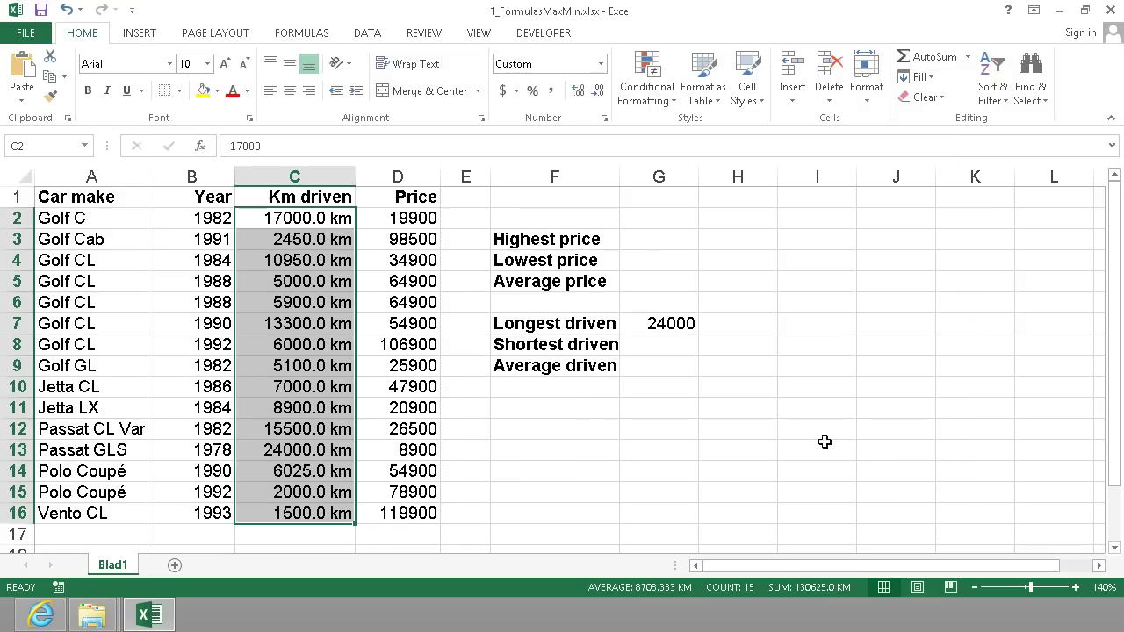
left_click(595, 93)
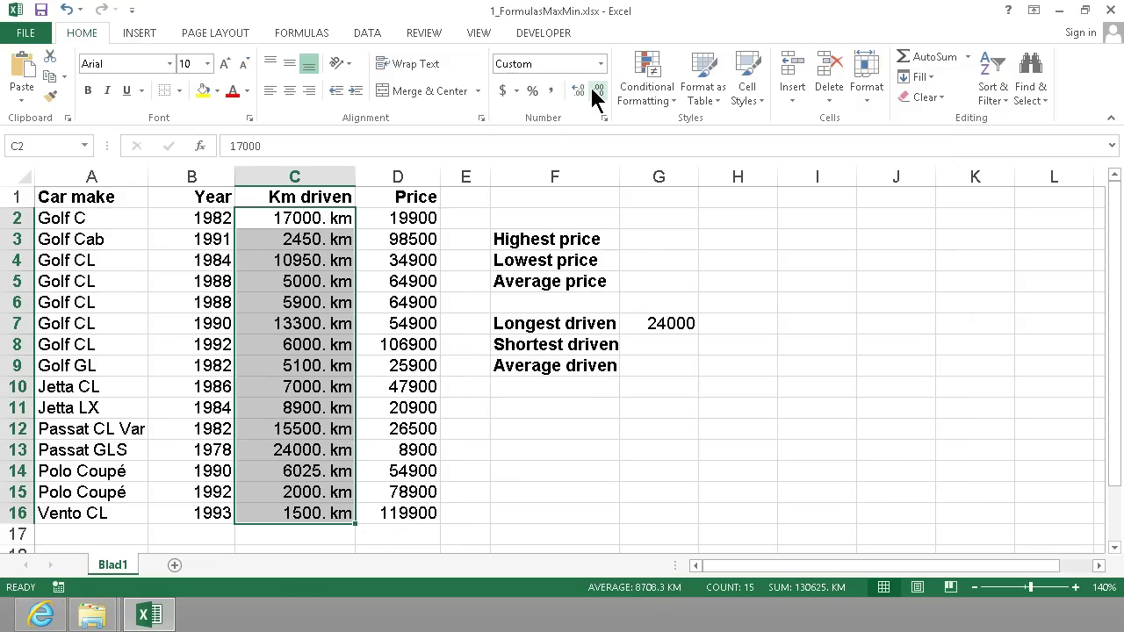
left_click(595, 93)
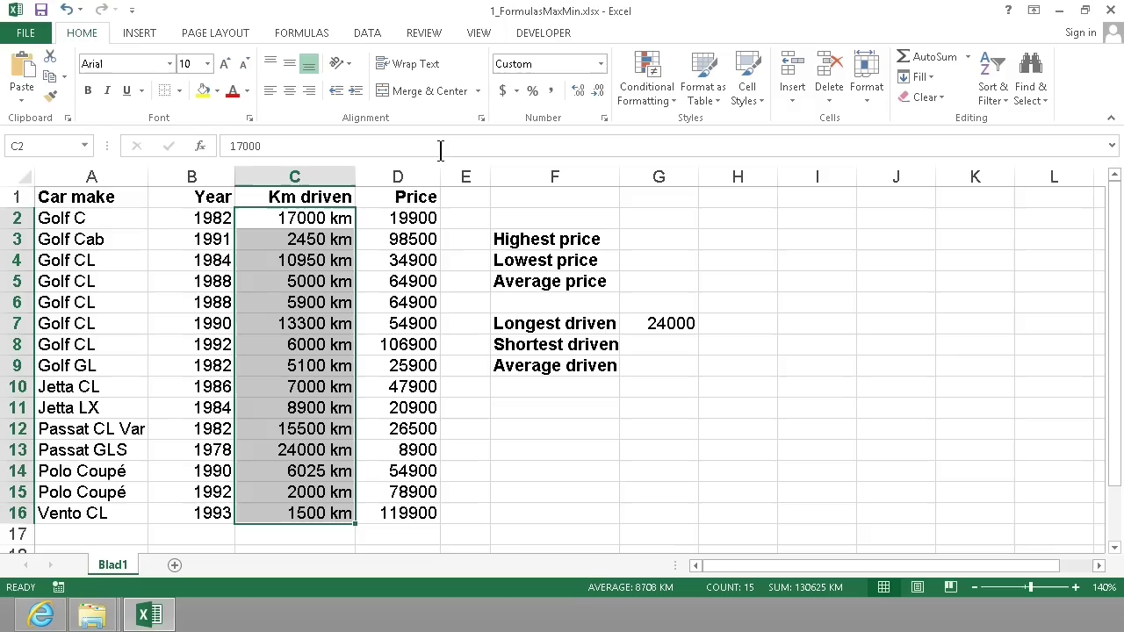
Change the Golf Cab's distance in C3 to 30000, raising Longest driven to 30000.
left_click(313, 218)
left_click(305, 256)
left_click(303, 239)
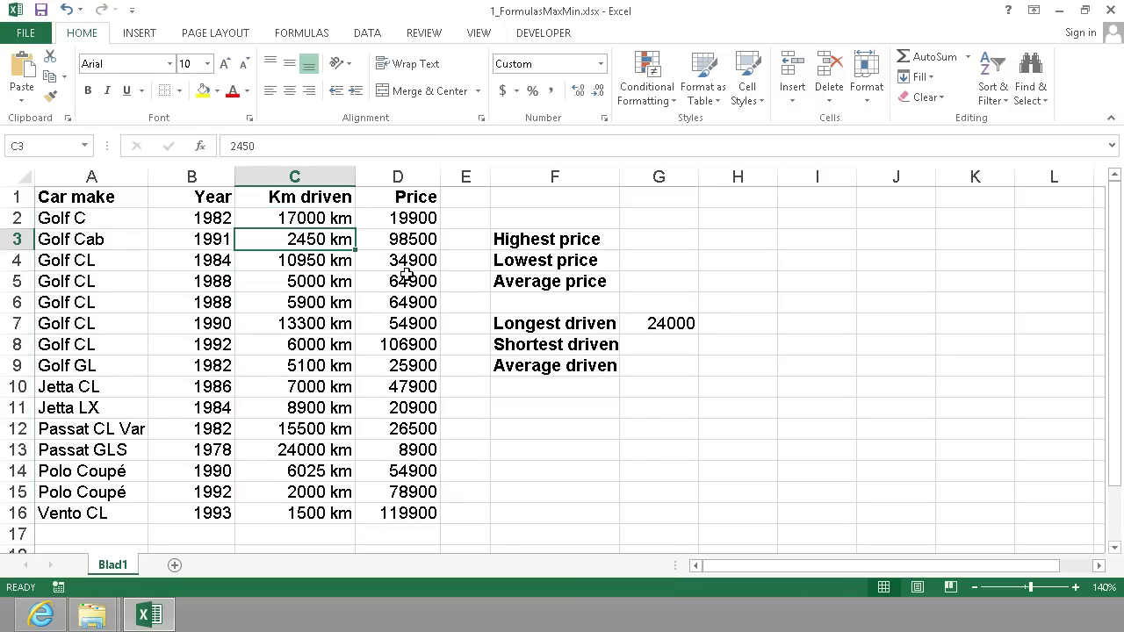
type("30000")
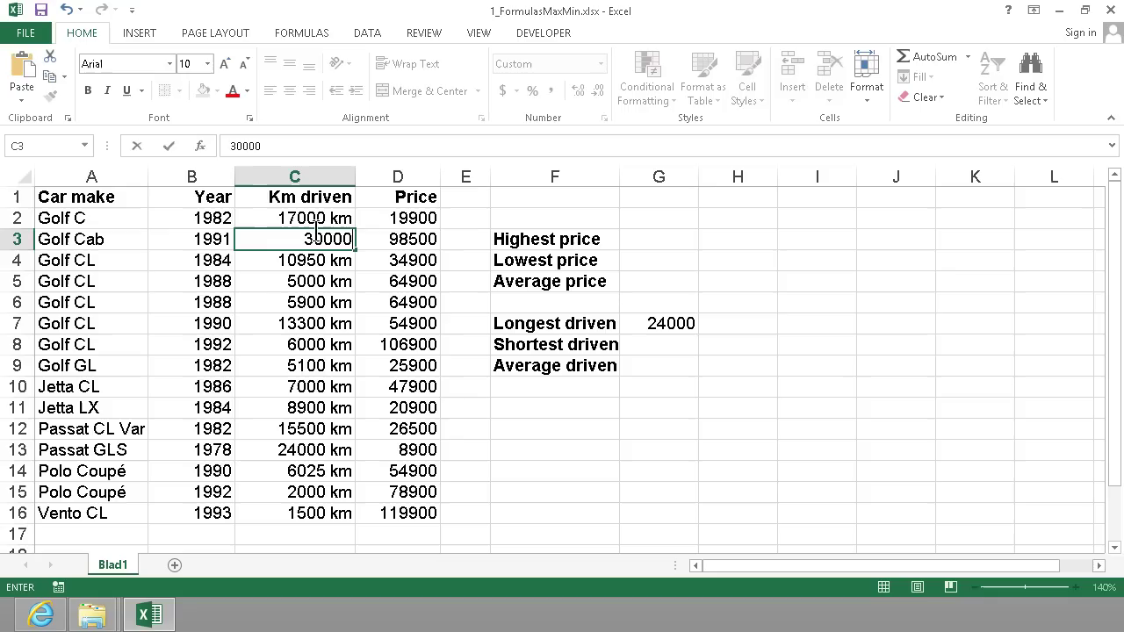
key("Return")
key("Up")
key("Up")
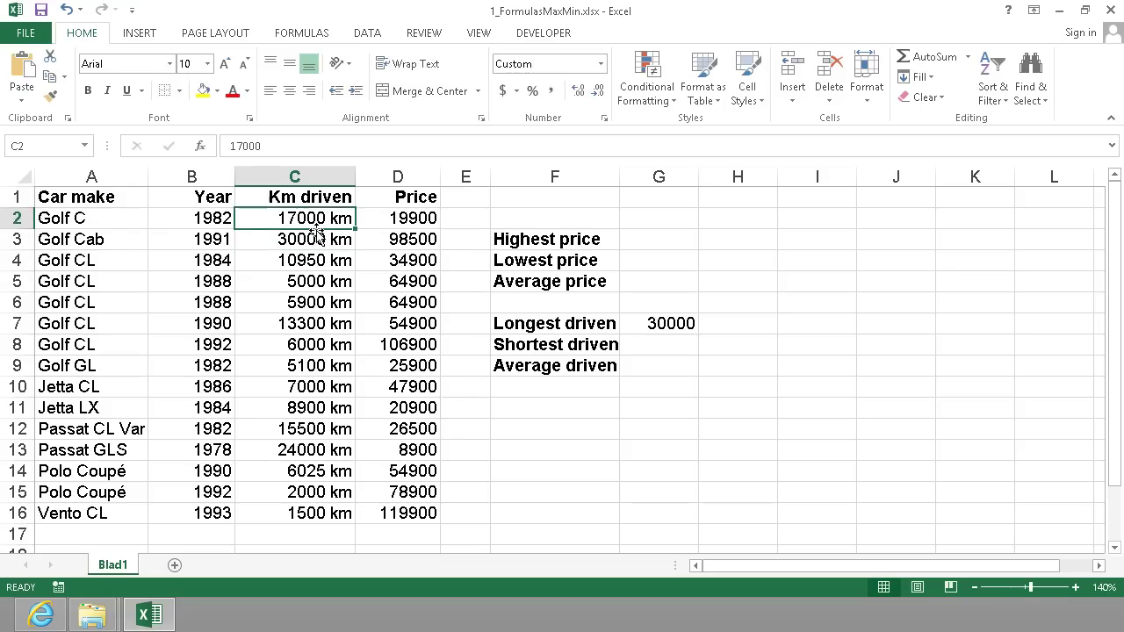
key("Down")
key("Down")
Copy C2's km format onto the G7 result with Format Painter.
left_click(305, 219)
left_click(50, 95)
left_click(629, 323)
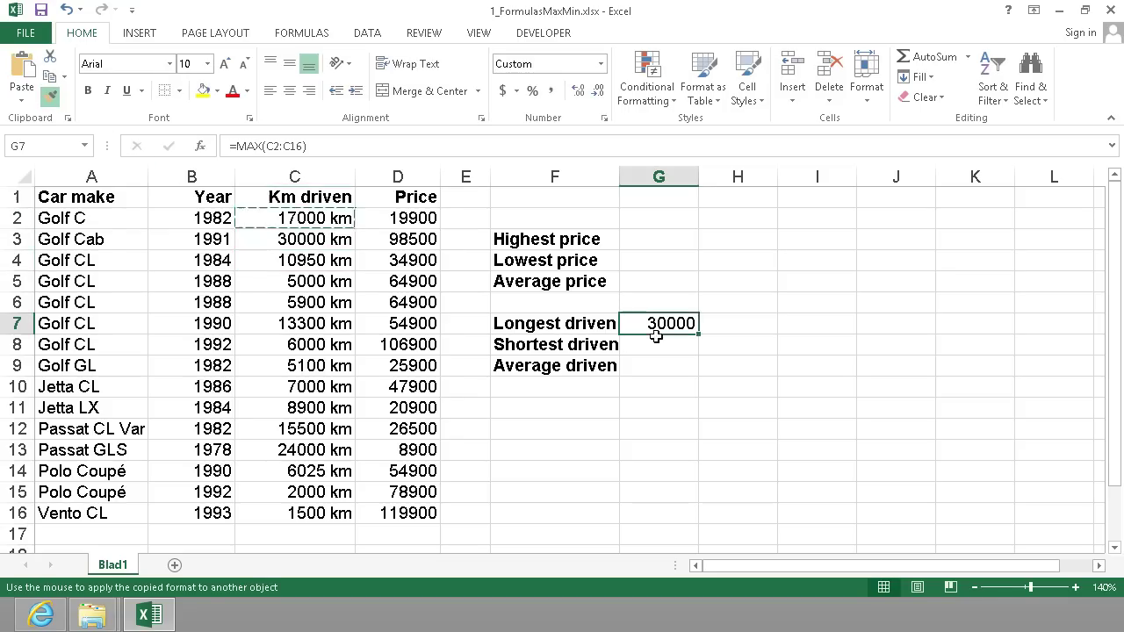
Widen column G so G7 reads 30000 km in full.
double_click(698, 176)
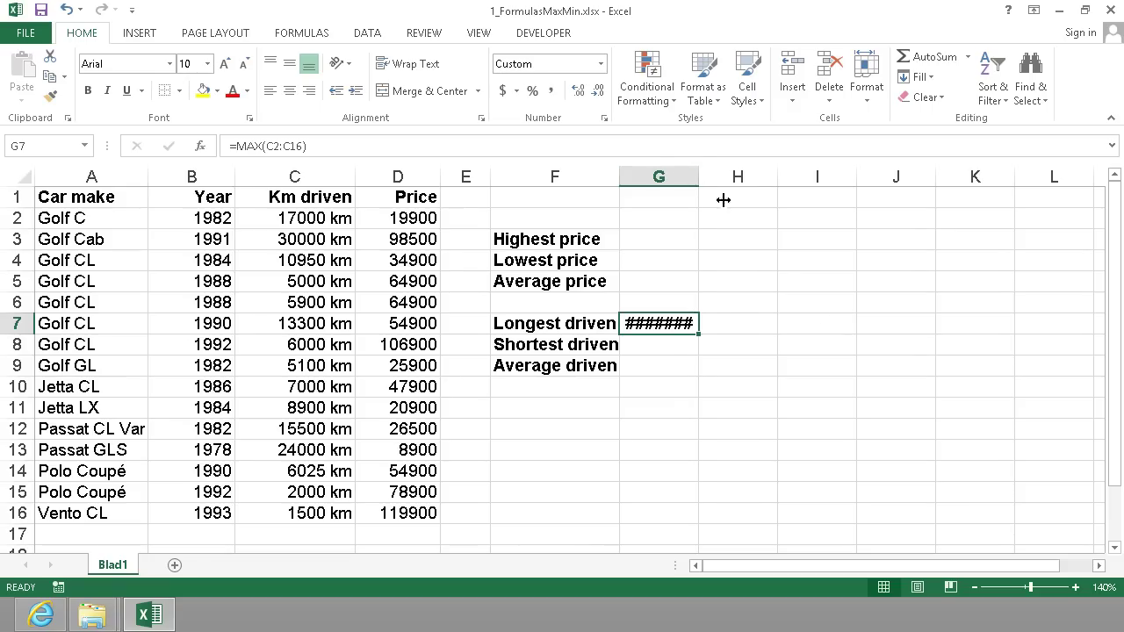
left_click(805, 342)
left_click(687, 330)
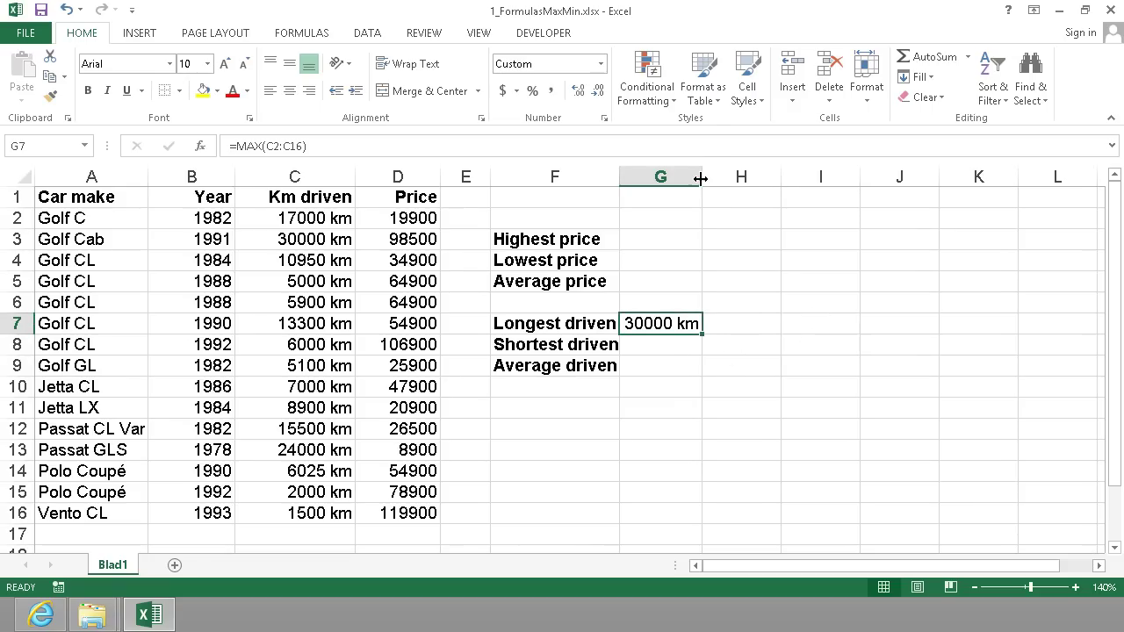
left_click_drag(702, 177, 749, 177)
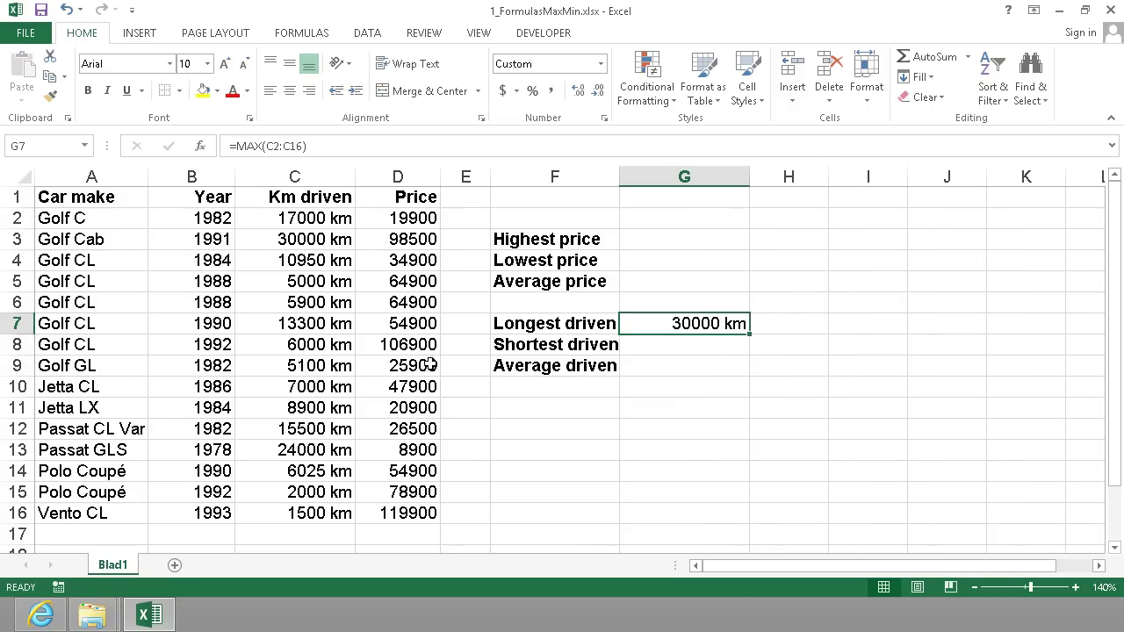
left_click_drag(320, 347, 314, 389)
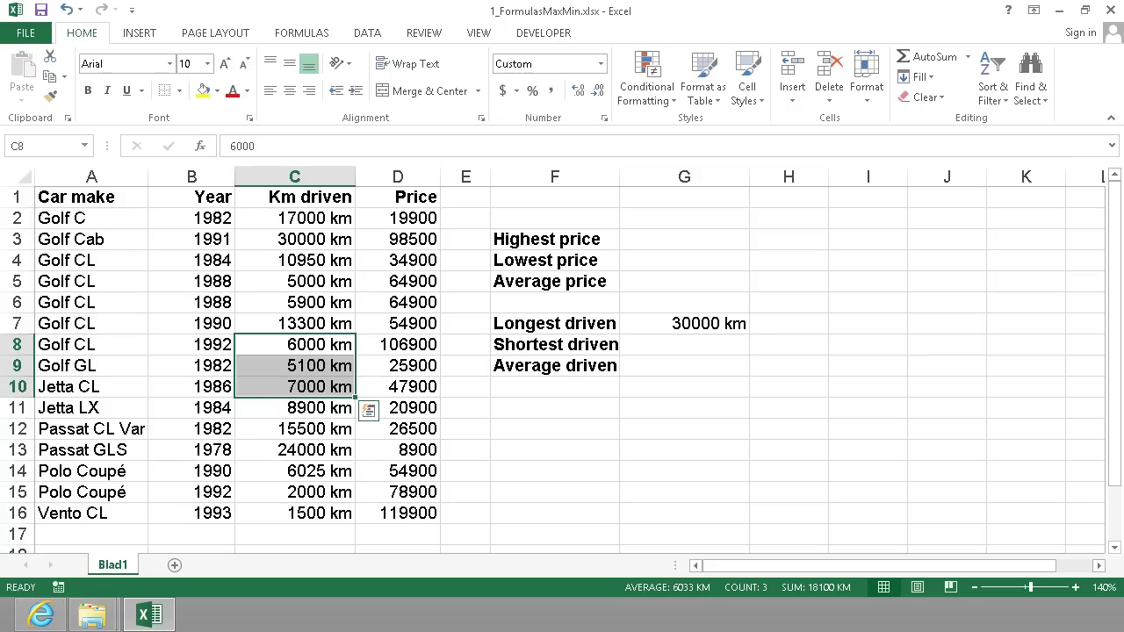
Enter 1000 in cell I3.
left_click(874, 241)
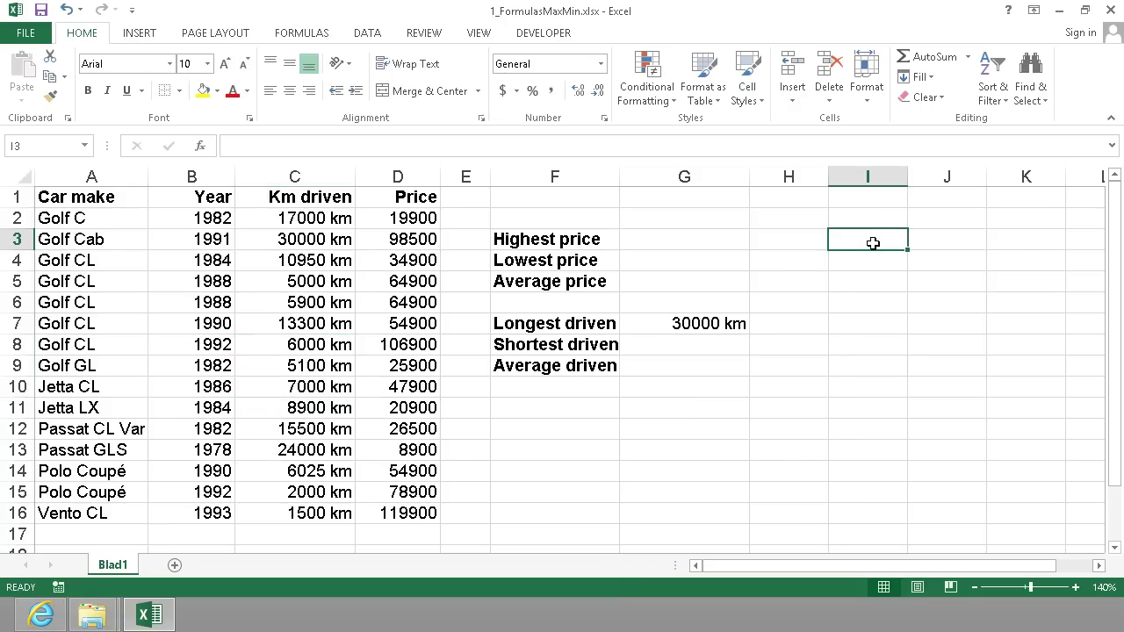
type("1000")
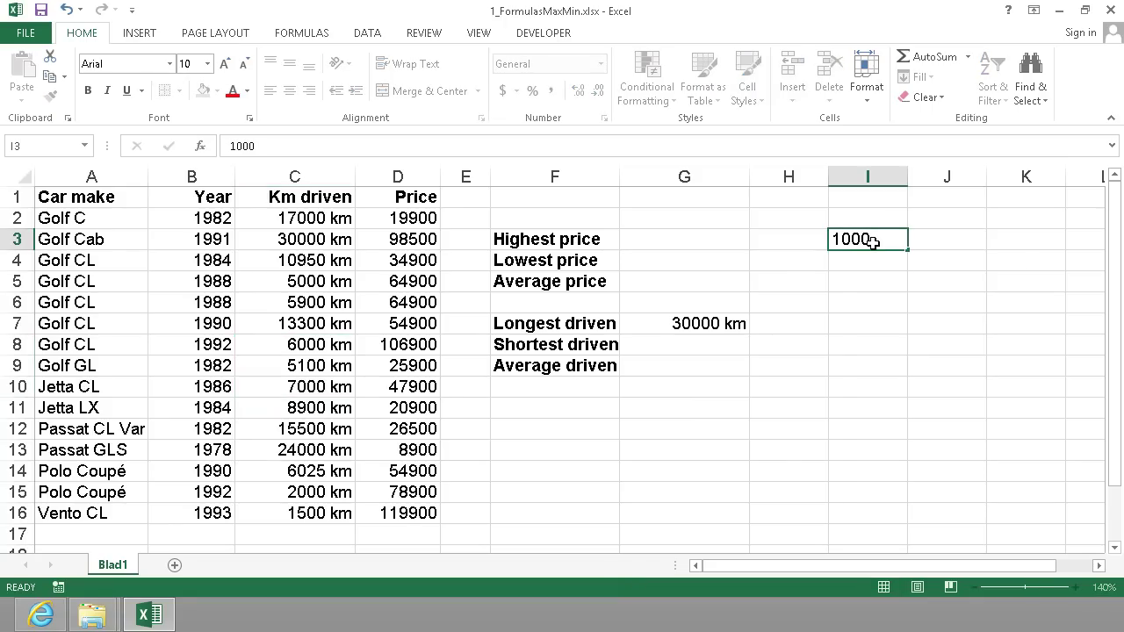
key("Return")
key("Up")
key("Up")
key("Down")
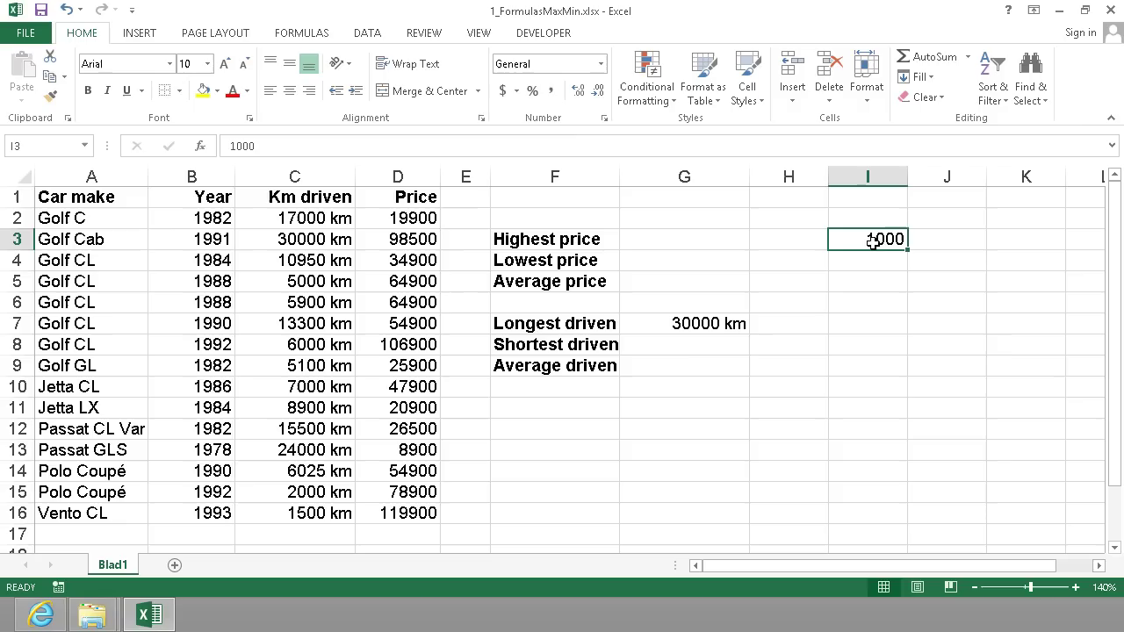
Give I3 the custom format #,##0" ton" with no decimals, showing 1000 ton.
left_click(600, 117)
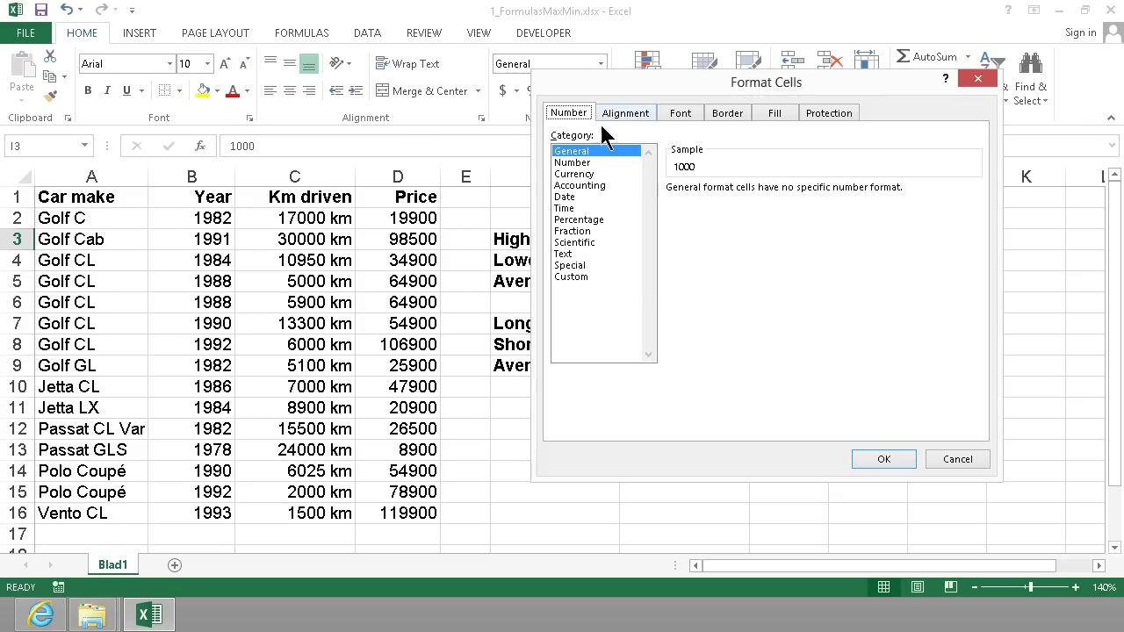
left_click(570, 277)
left_click_drag(732, 202, 645, 189)
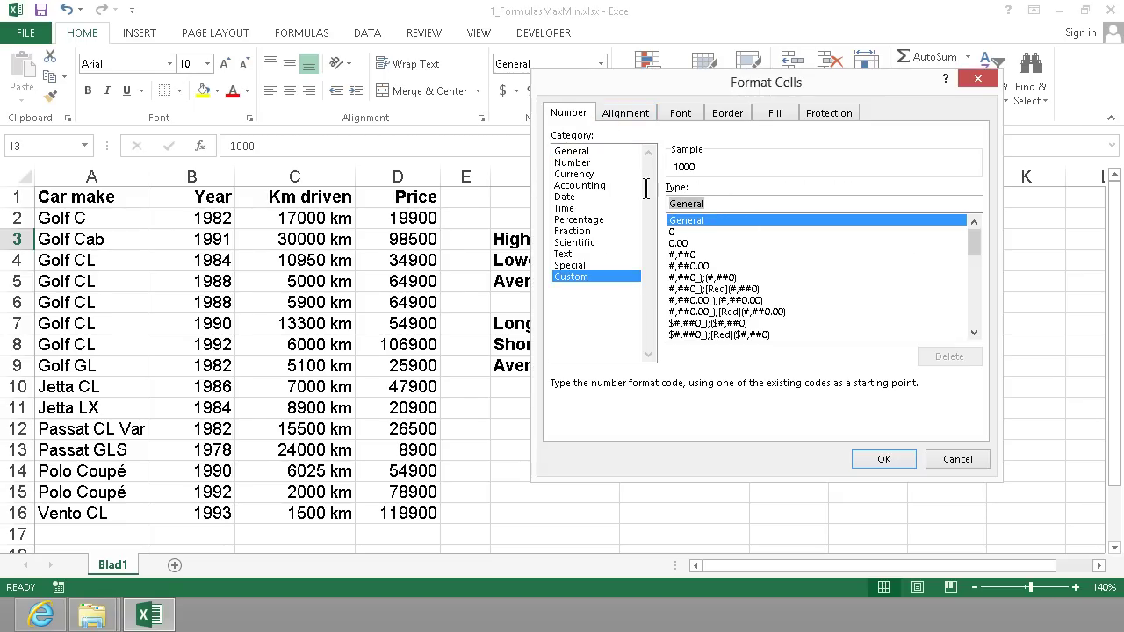
type("#.")
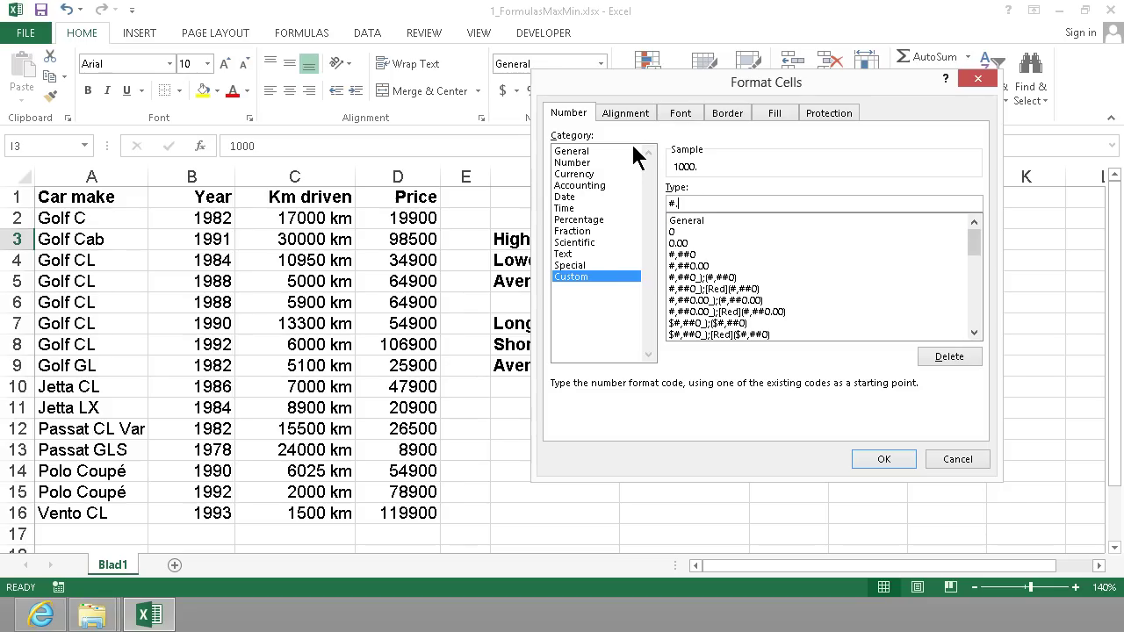
type(",##0")
type("\" ton\"")
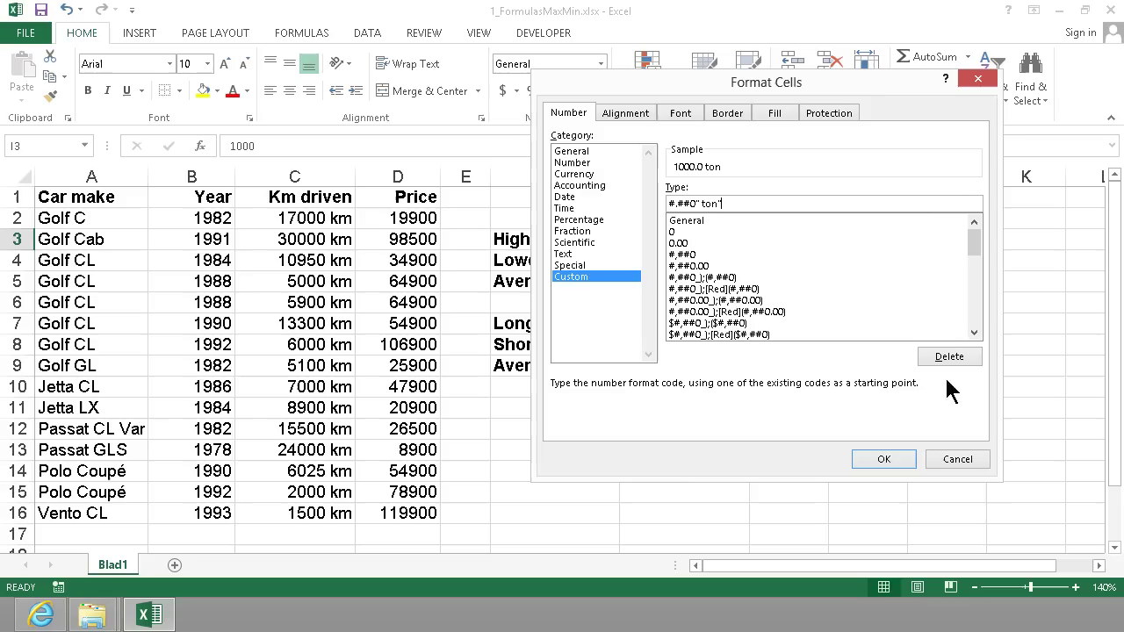
left_click(881, 459)
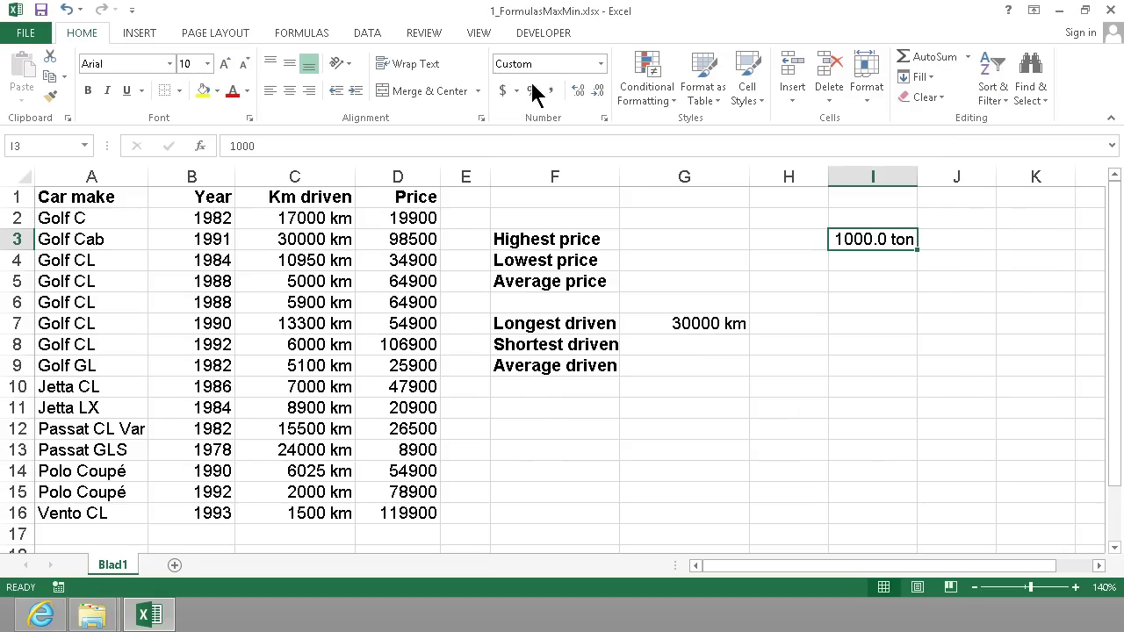
left_click(598, 91)
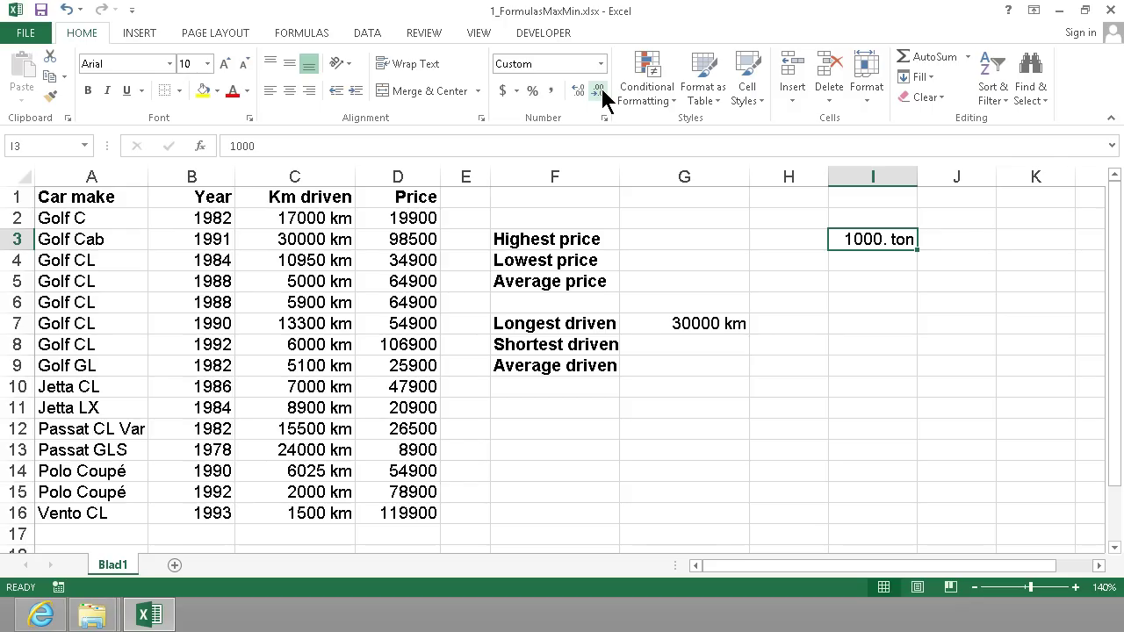
left_click(598, 91)
left_click(872, 324)
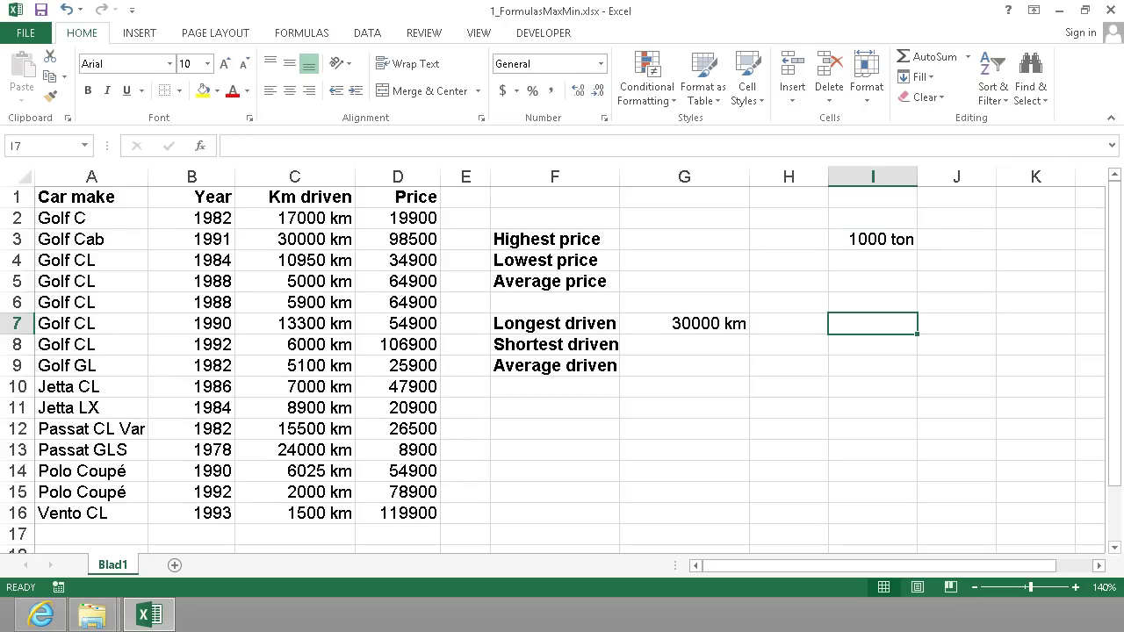